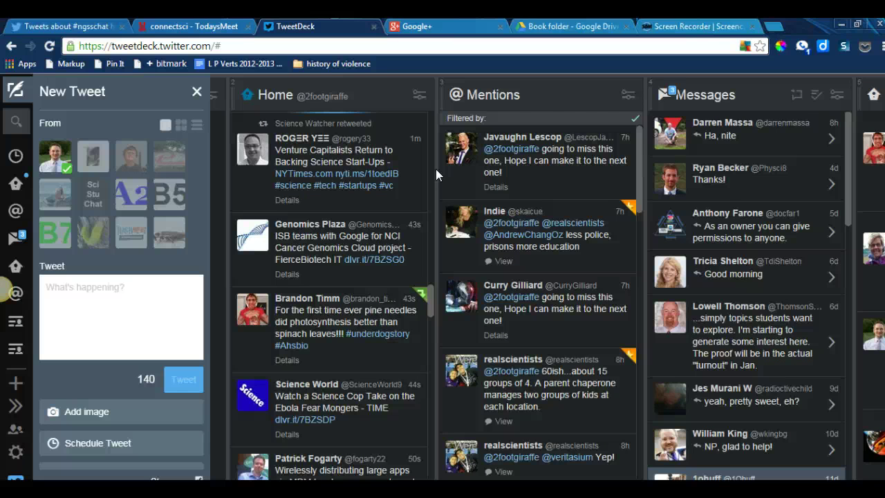
Step: Look at the #ngsschat search results and the Twitter home feed
{"action": "left_click", "coordinate": [59, 26]}
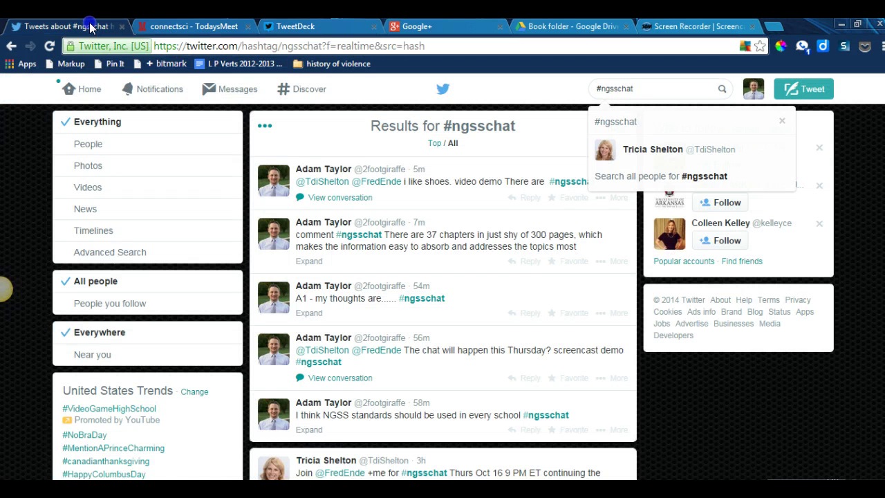
{"action": "left_click", "coordinate": [89, 89]}
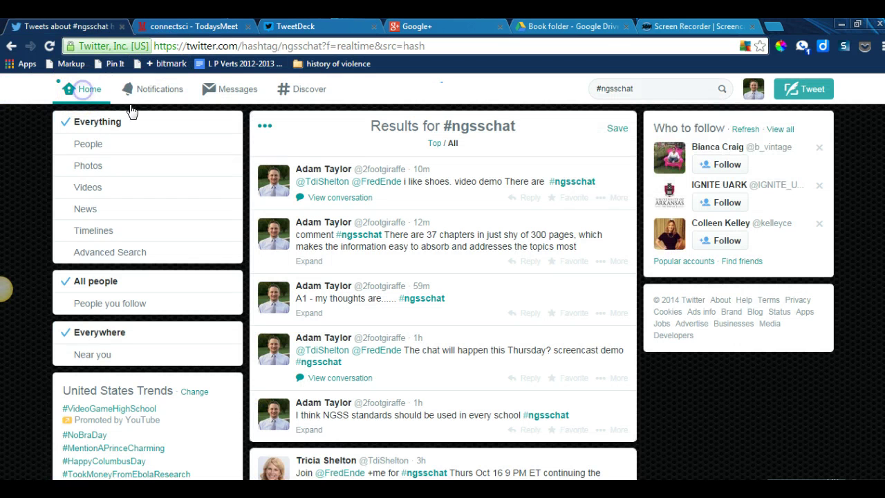
{"action": "left_click", "coordinate": [89, 92]}
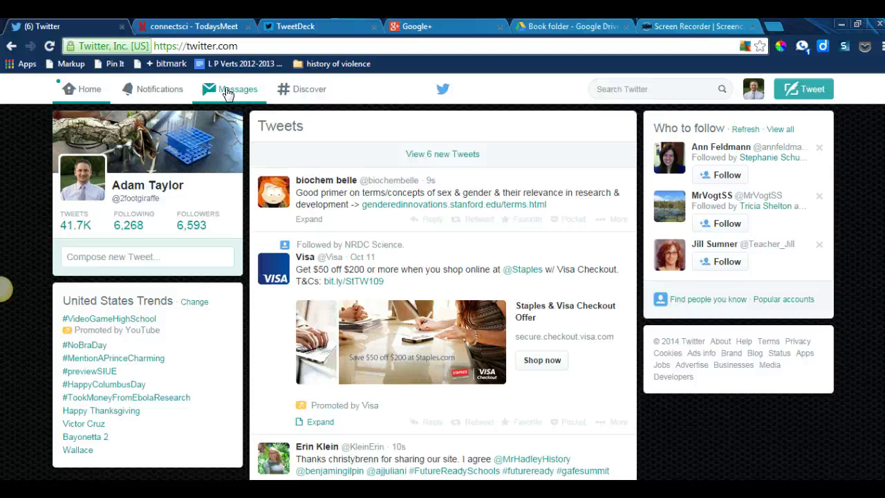
{"action": "left_click", "coordinate": [302, 91]}
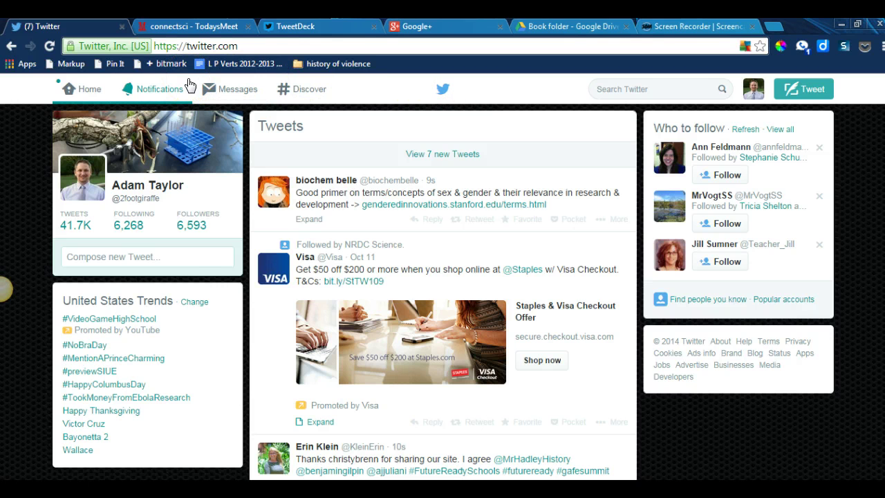
Step: Return to the TweetDeck dashboard and scroll across its existing columns
{"action": "left_click", "coordinate": [290, 26]}
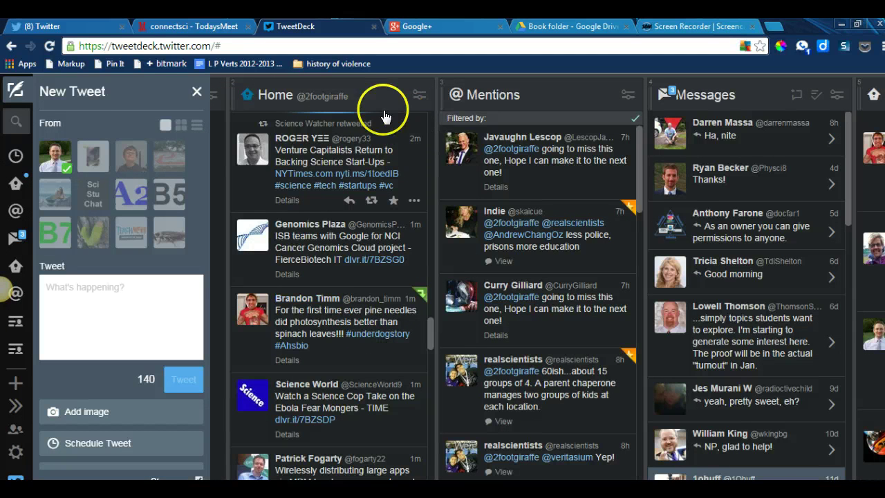
{"action": "left_click", "coordinate": [430, 118]}
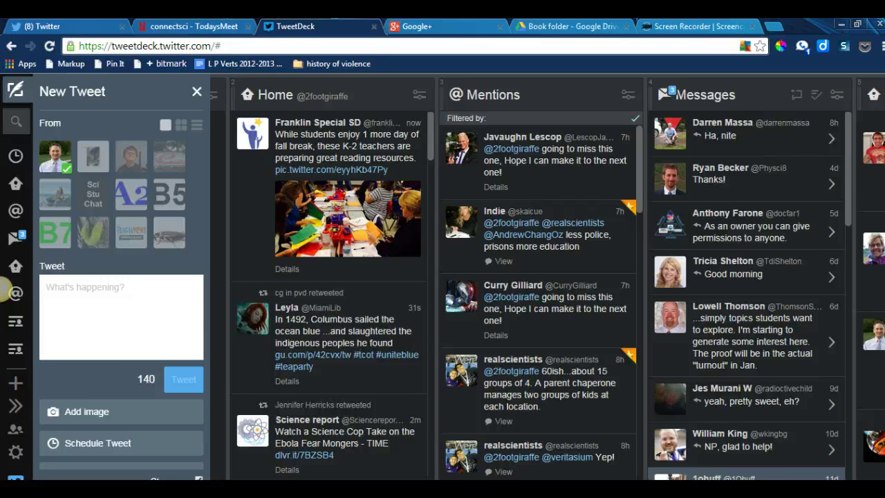
{"action": "scroll", "coordinate": [546, 278], "scroll_direction": "right", "scroll_amount": 2}
{"action": "scroll", "coordinate": [546, 278], "scroll_direction": "right", "scroll_amount": 6}
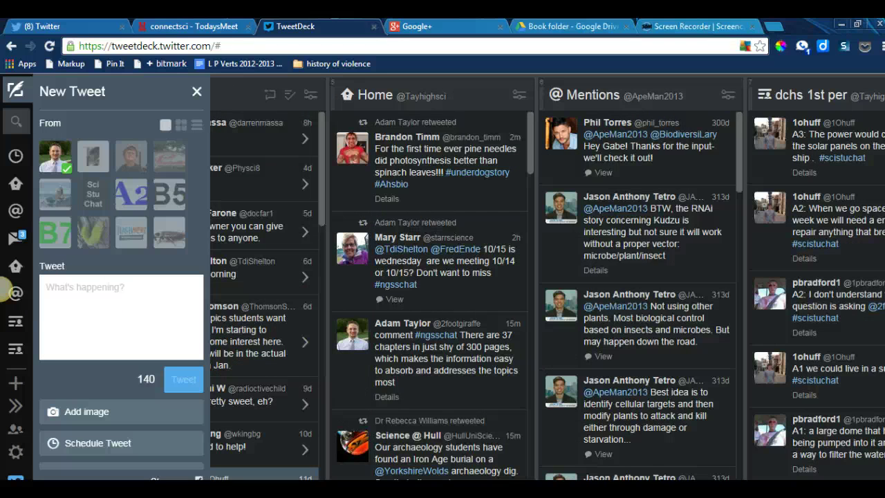
{"action": "scroll", "coordinate": [3, 290], "scroll_direction": "right", "scroll_amount": 8}
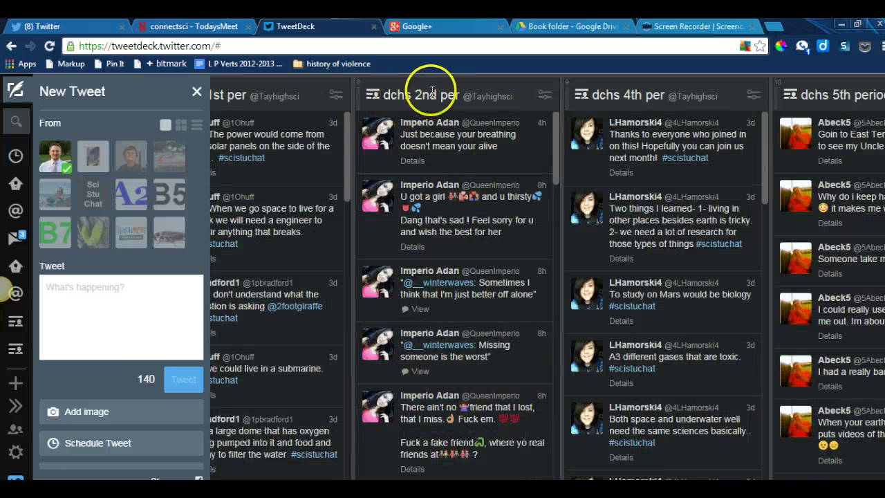
{"action": "mouse_move", "coordinate": [473, 475]}
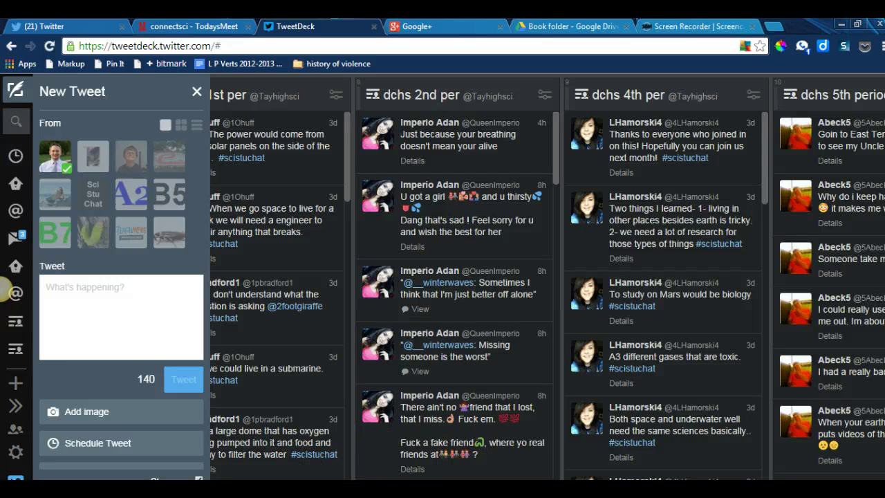
{"action": "scroll", "coordinate": [3, 289], "scroll_direction": "left", "scroll_amount": 8}
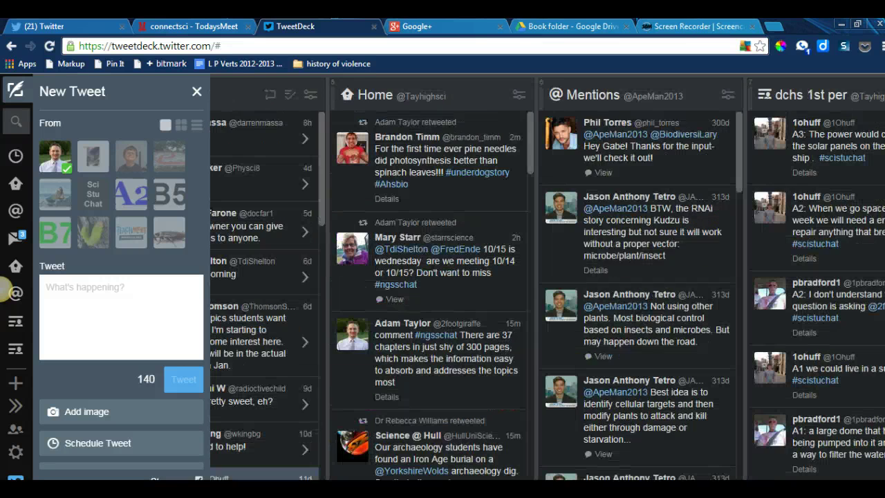
{"action": "scroll", "coordinate": [3, 289], "scroll_direction": "left", "scroll_amount": 5}
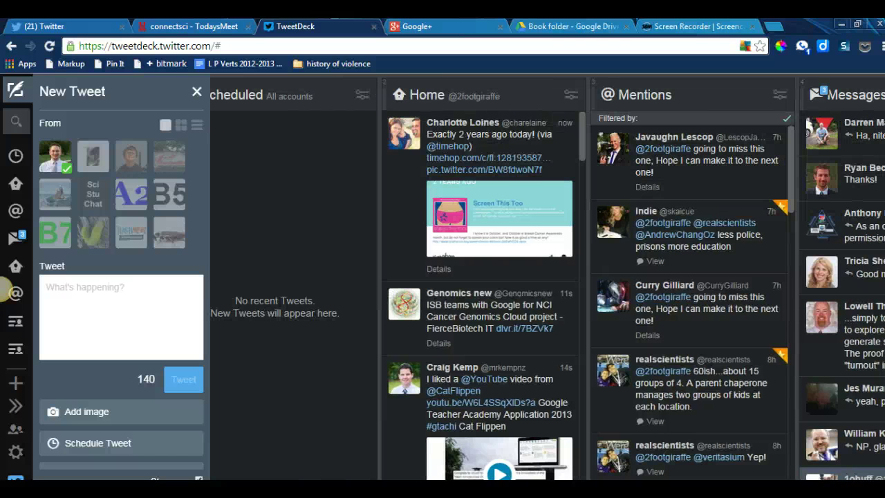
{"action": "scroll", "coordinate": [3, 289], "scroll_direction": "right", "scroll_amount": 2}
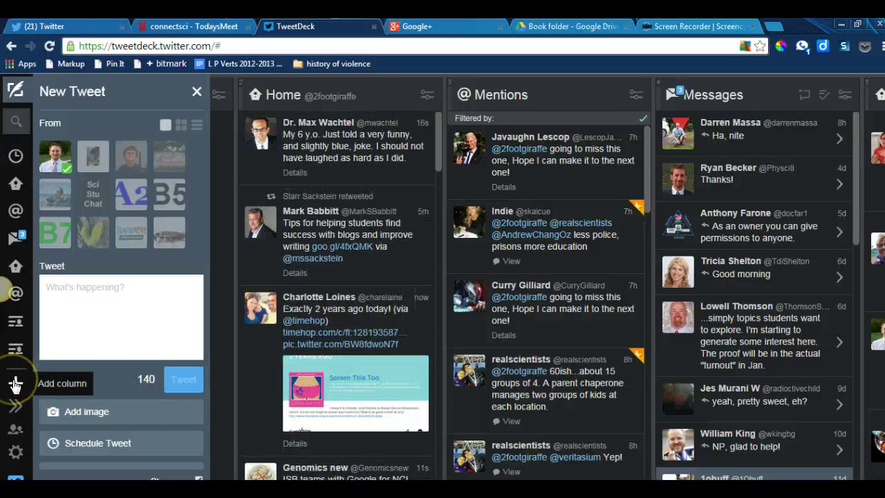
Step: Add a Search column for #ngsschat at the end of the dashboard
{"action": "left_click", "coordinate": [15, 385]}
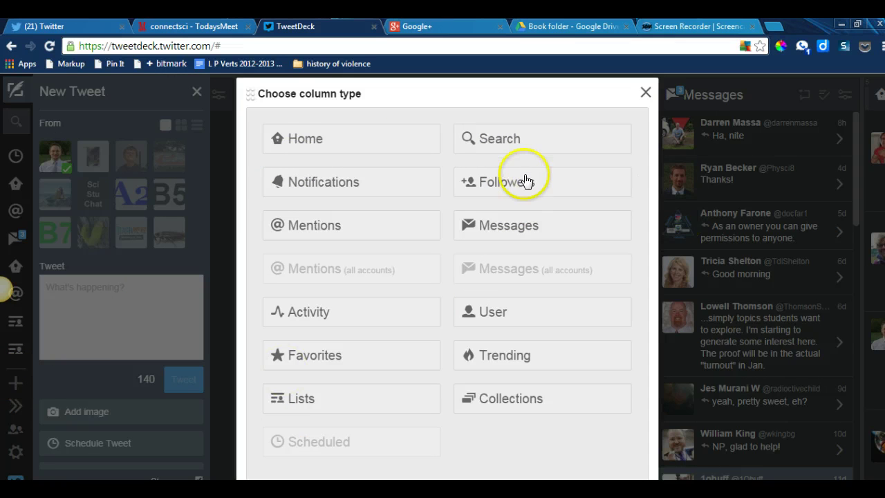
{"action": "left_click", "coordinate": [532, 140]}
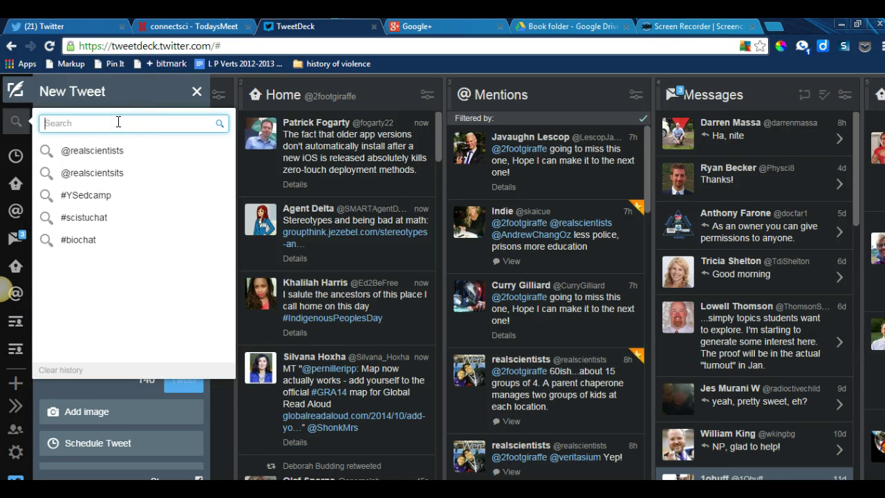
{"action": "type", "text": "#ngssch"}
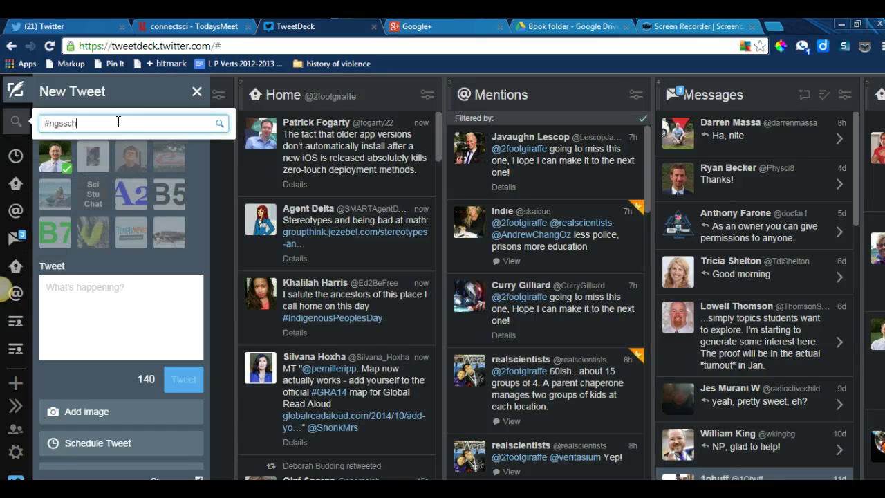
{"action": "type", "text": "at"}
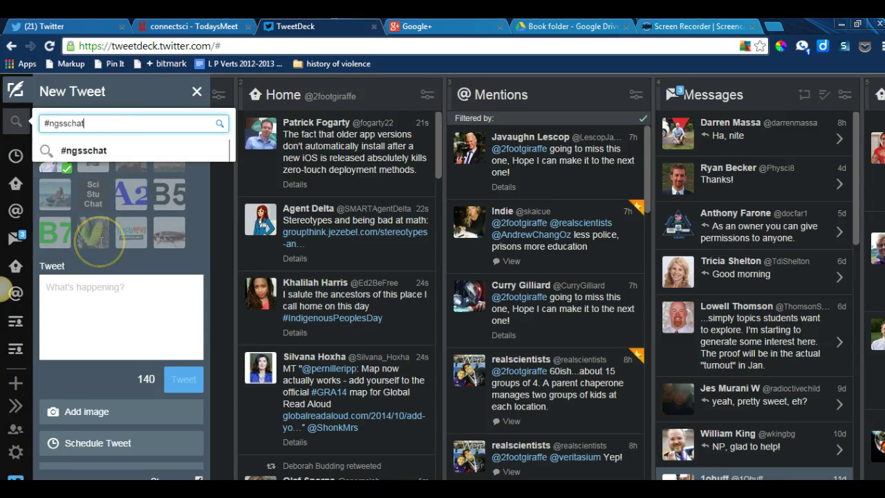
{"action": "key", "text": "Return"}
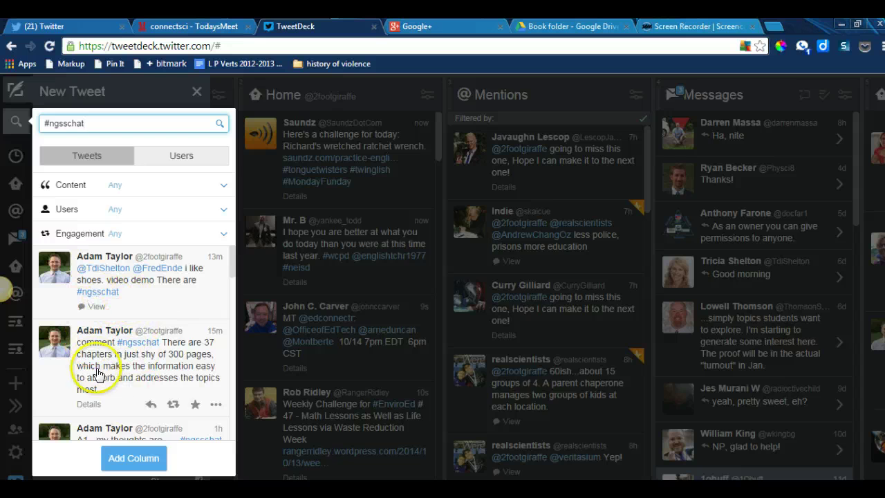
{"action": "left_click", "coordinate": [126, 460]}
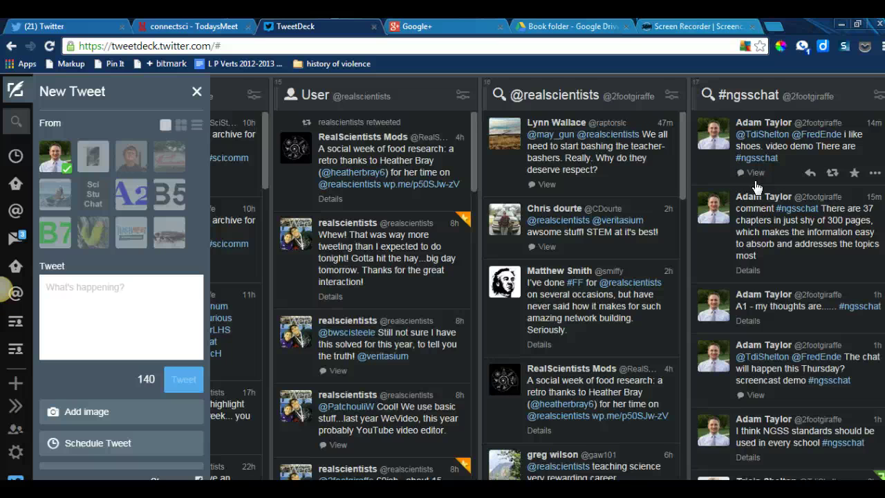
{"action": "scroll", "coordinate": [810, 233], "scroll_direction": "down", "scroll_amount": 4}
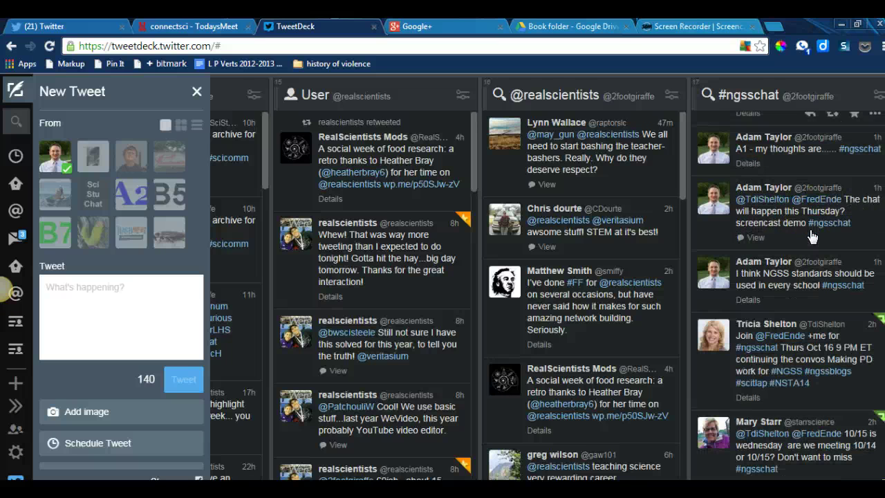
{"action": "scroll", "coordinate": [811, 236], "scroll_direction": "down", "scroll_amount": 1}
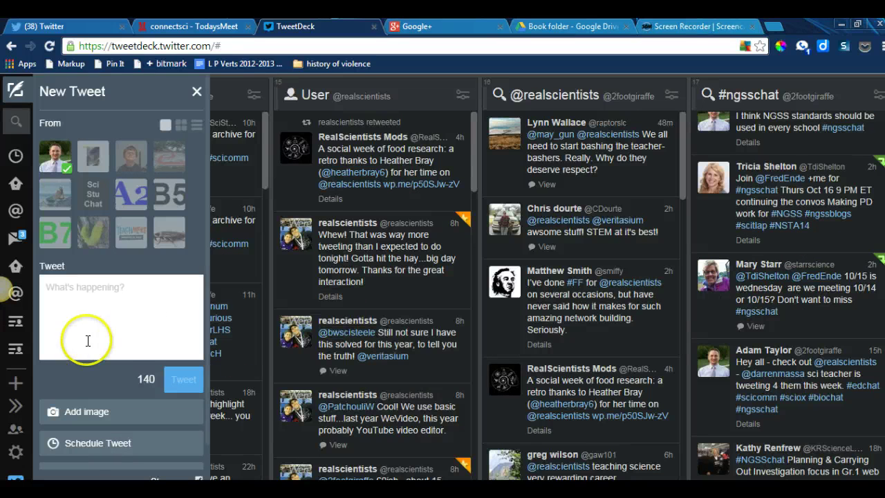
{"action": "left_click", "coordinate": [807, 180]}
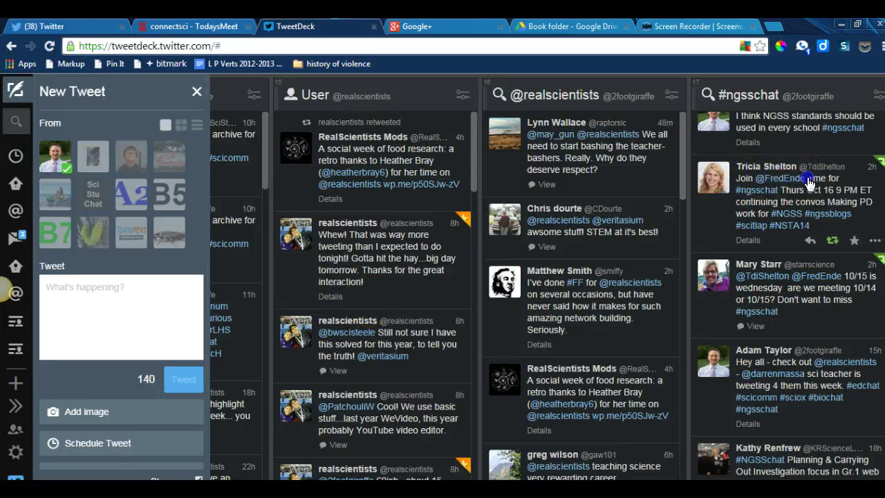
{"action": "left_click_drag", "start_coordinate": [809, 181], "coordinate": [759, 187]}
{"action": "left_click", "coordinate": [16, 384]}
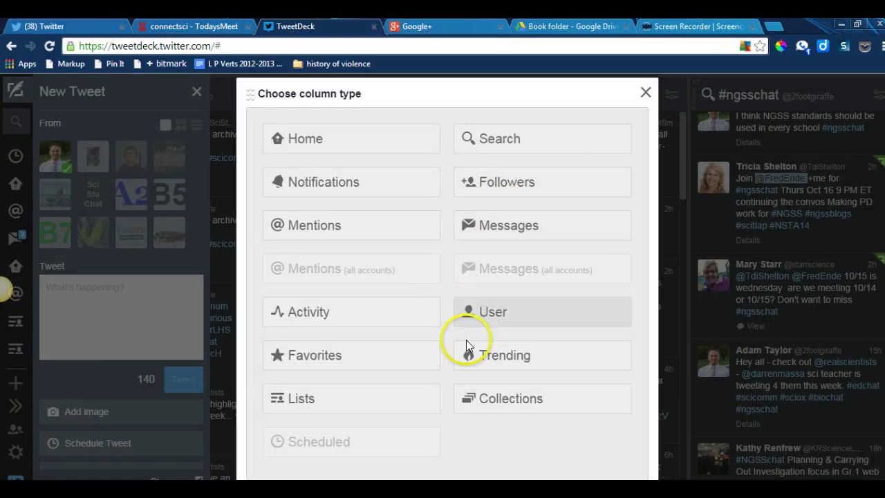
{"action": "left_click", "coordinate": [480, 316]}
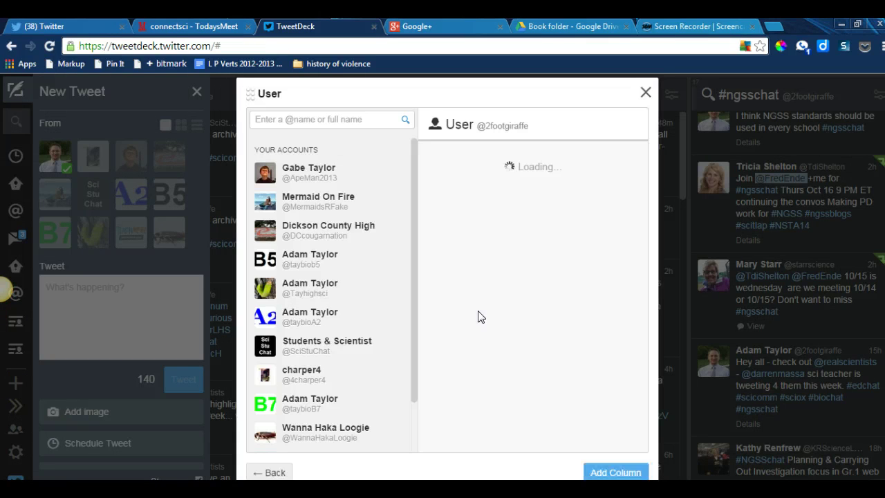
{"action": "left_click", "coordinate": [323, 121]}
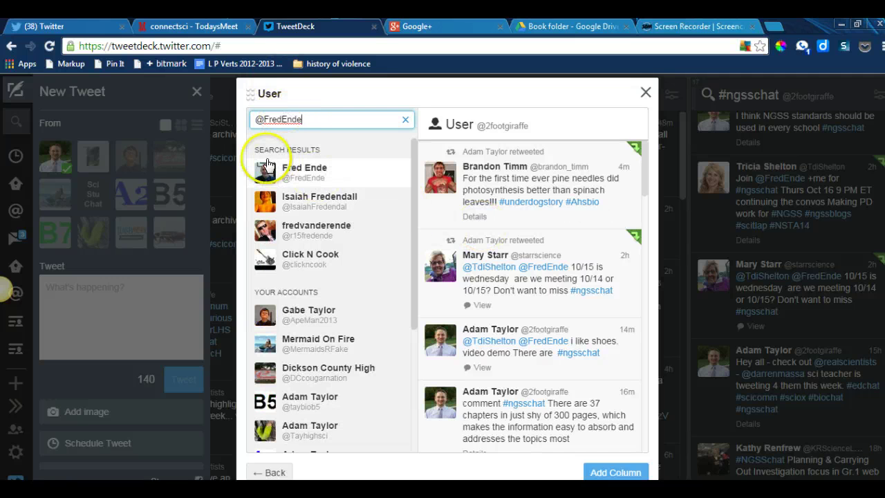
{"action": "left_click", "coordinate": [301, 174]}
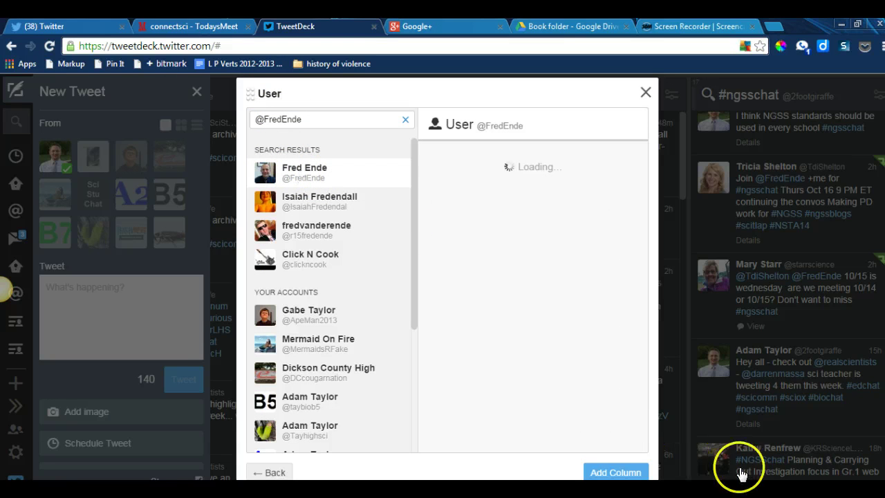
{"action": "left_click", "coordinate": [613, 474]}
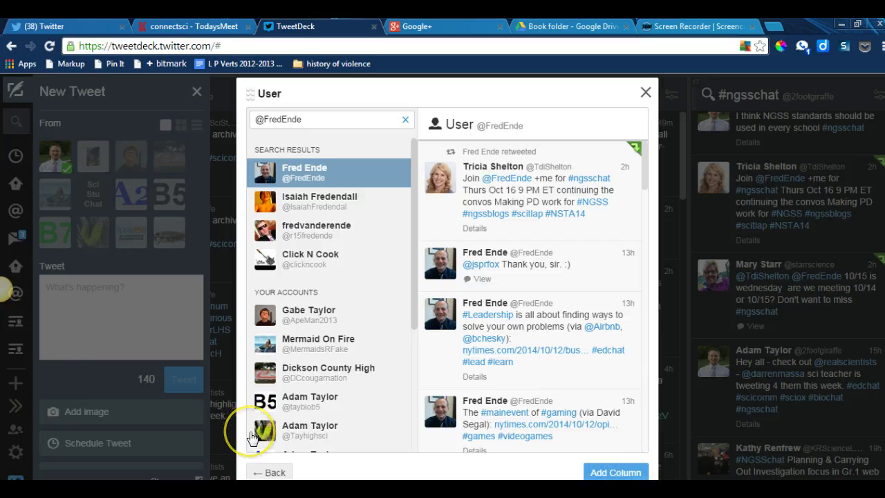
{"action": "left_click", "coordinate": [272, 477]}
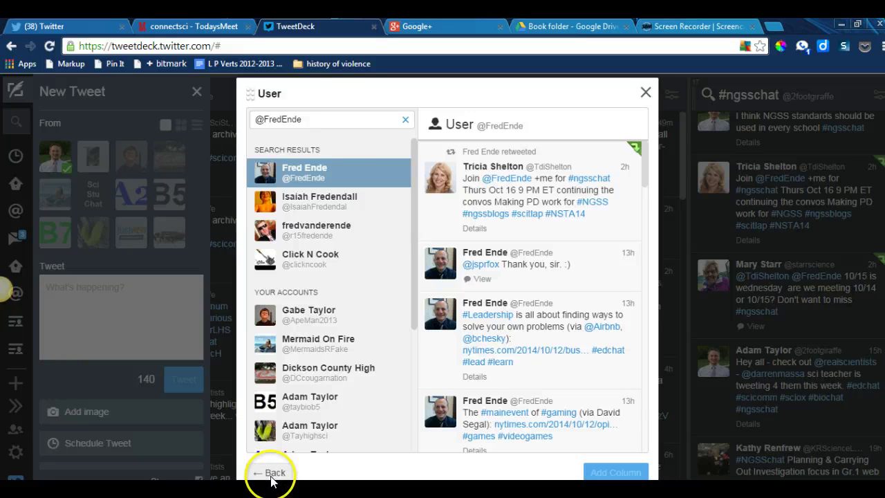
Step: Search for the second user's handle and add their User column
{"action": "left_click", "coordinate": [327, 120]}
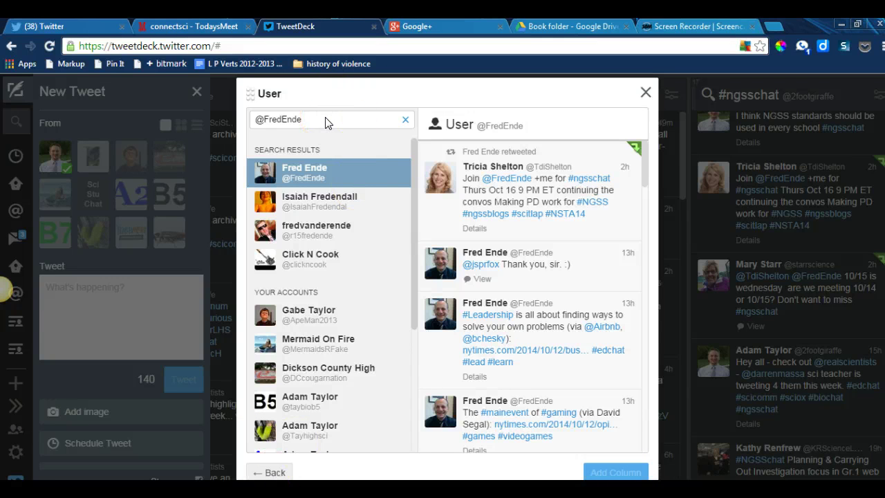
{"action": "left_click_drag", "start_coordinate": [327, 121], "coordinate": [254, 120]}
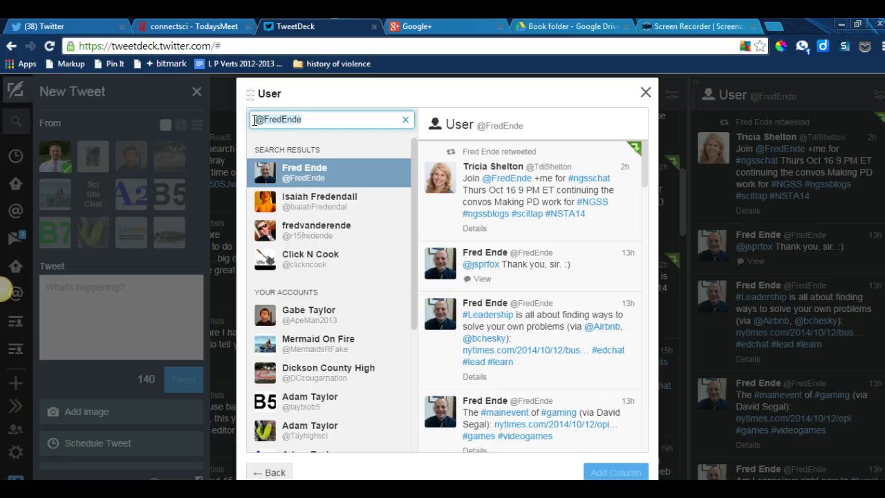
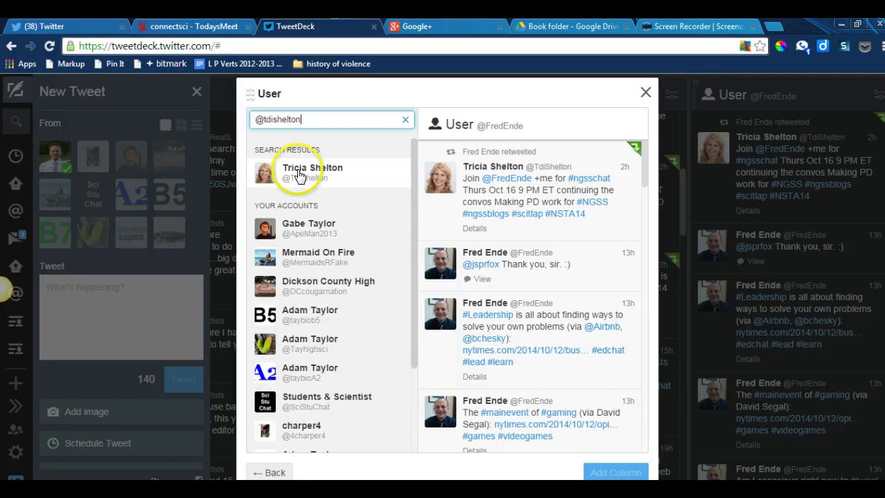
{"action": "left_click", "coordinate": [294, 174]}
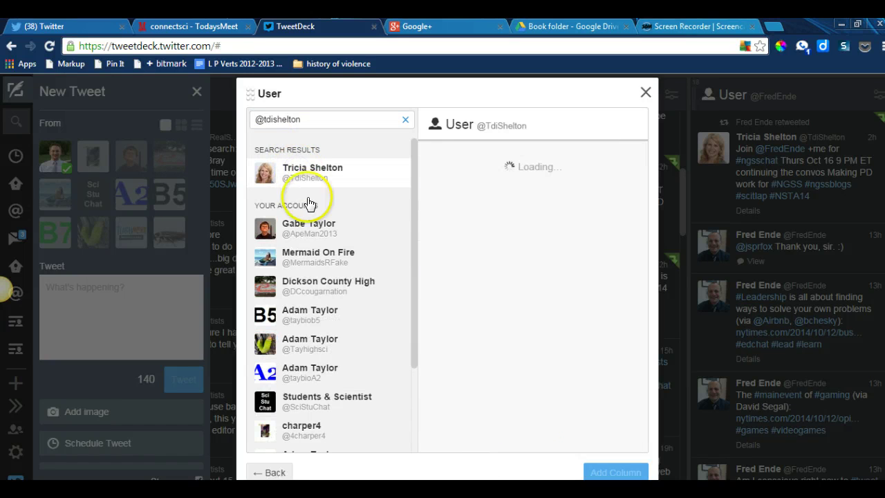
{"action": "left_click", "coordinate": [610, 474]}
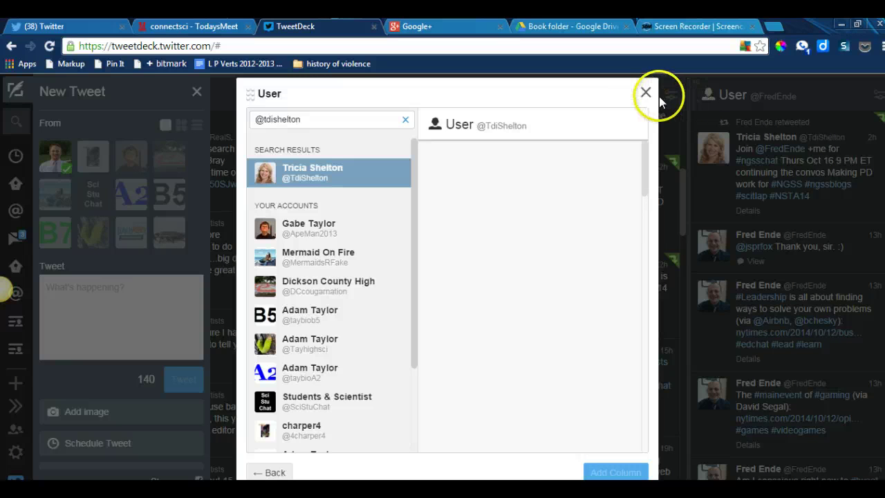
{"action": "left_click", "coordinate": [325, 173]}
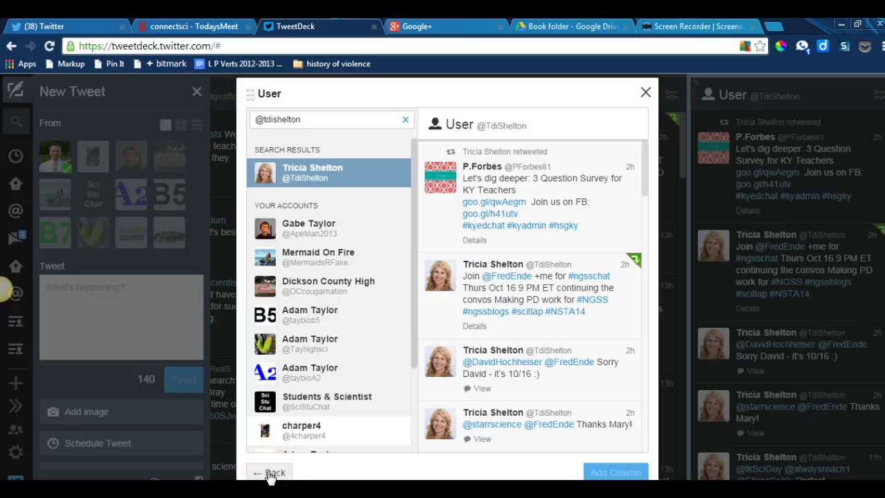
Step: Add a Mentions column for your own account to the end of the dashboard
{"action": "left_click", "coordinate": [271, 474]}
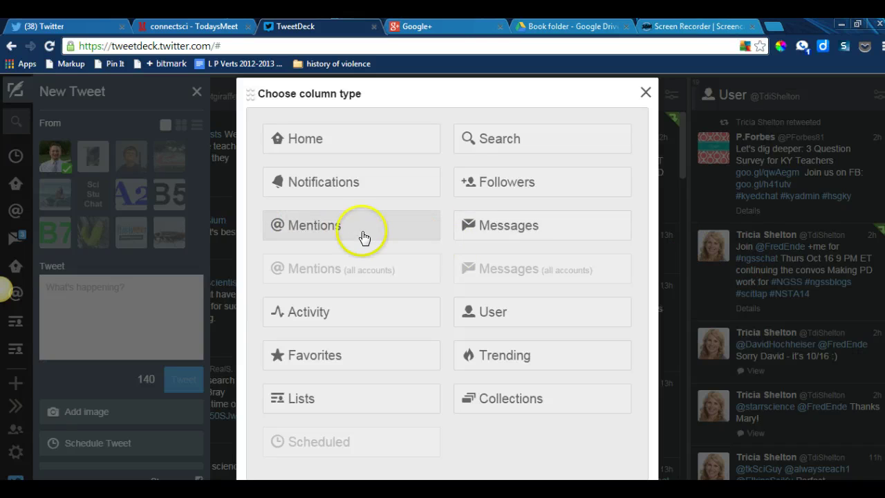
{"action": "left_click", "coordinate": [323, 231]}
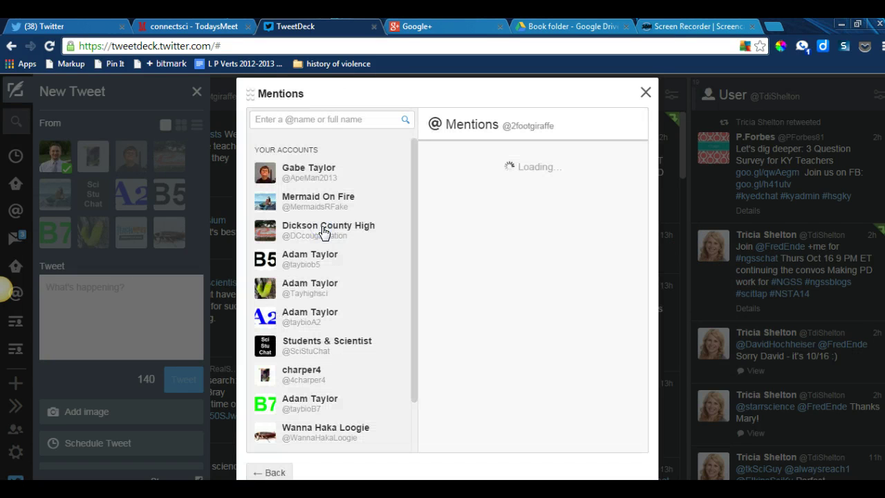
{"action": "left_click", "coordinate": [323, 232]}
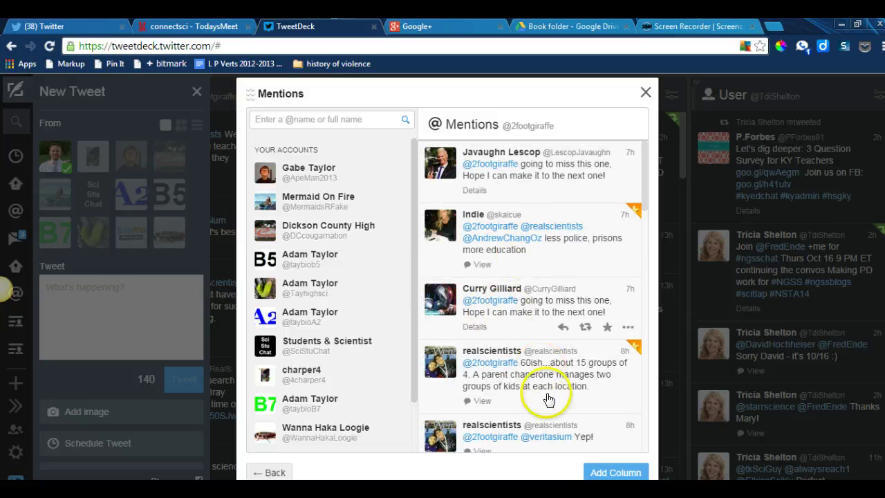
{"action": "left_click", "coordinate": [612, 473]}
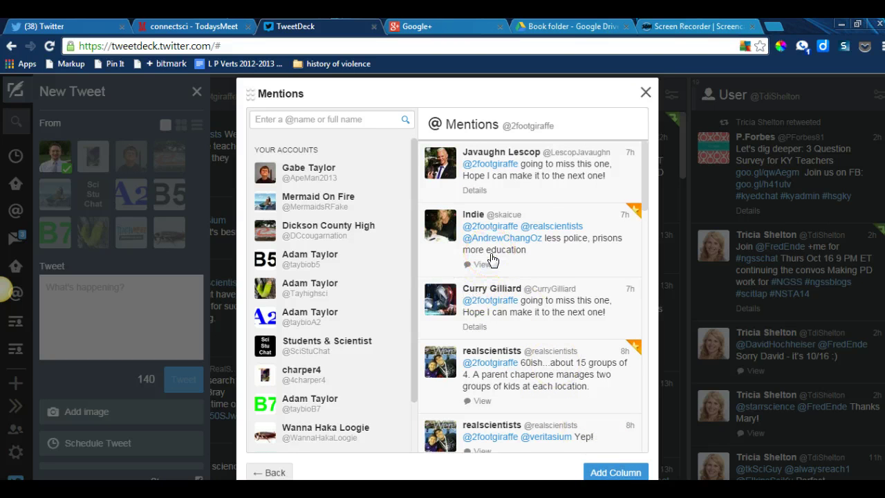
{"action": "mouse_move", "coordinate": [492, 260]}
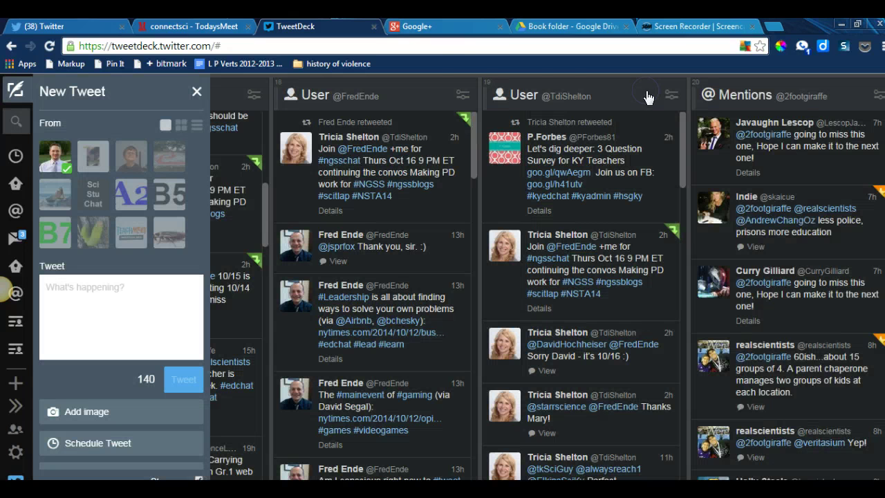
Step: Close the column setup window, review the new columns, and dismiss the New Tweet panel
{"action": "left_click", "coordinate": [647, 91]}
{"action": "scroll", "coordinate": [3, 290], "scroll_direction": "left", "scroll_amount": 3}
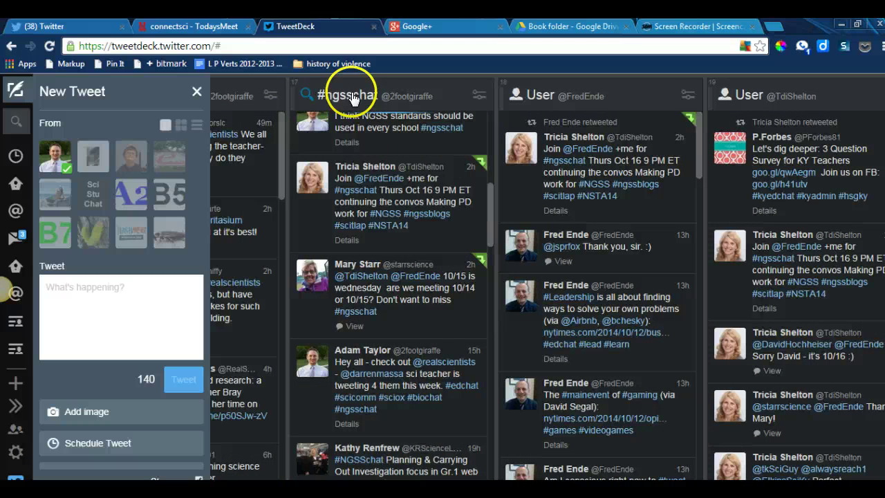
{"action": "scroll", "coordinate": [426, 183], "scroll_direction": "up", "scroll_amount": 5}
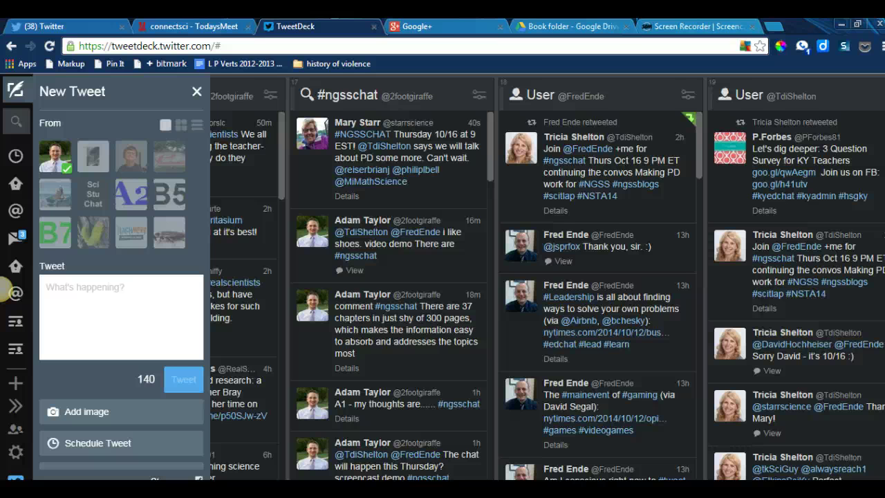
{"action": "left_click_drag", "start_coordinate": [587, 484], "coordinate": [625, 484]}
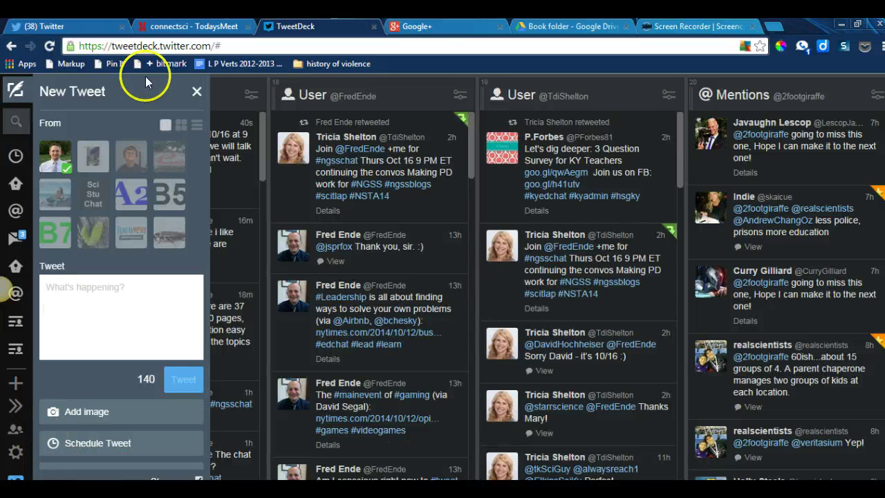
{"action": "left_click", "coordinate": [195, 93]}
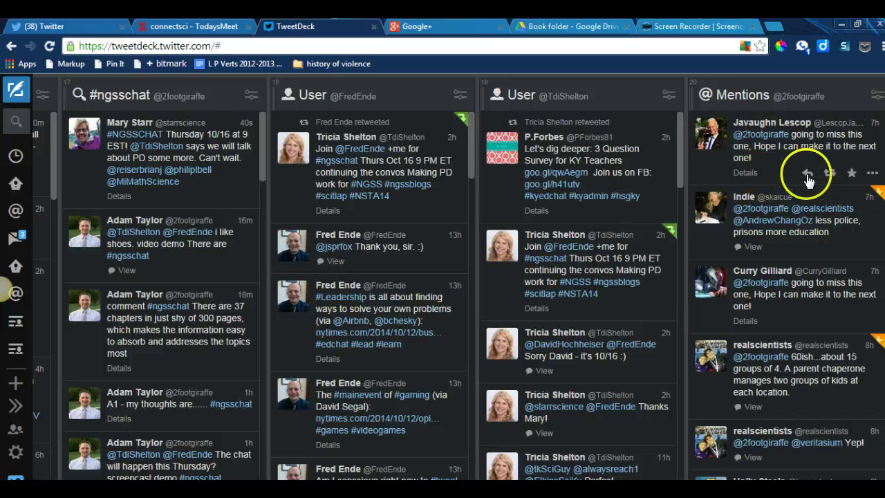
{"action": "left_click", "coordinate": [47, 26]}
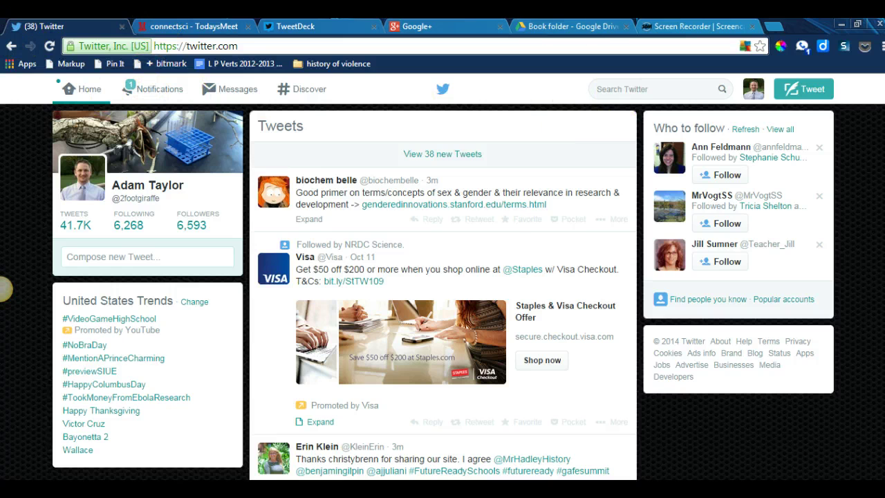
{"action": "left_click", "coordinate": [283, 28]}
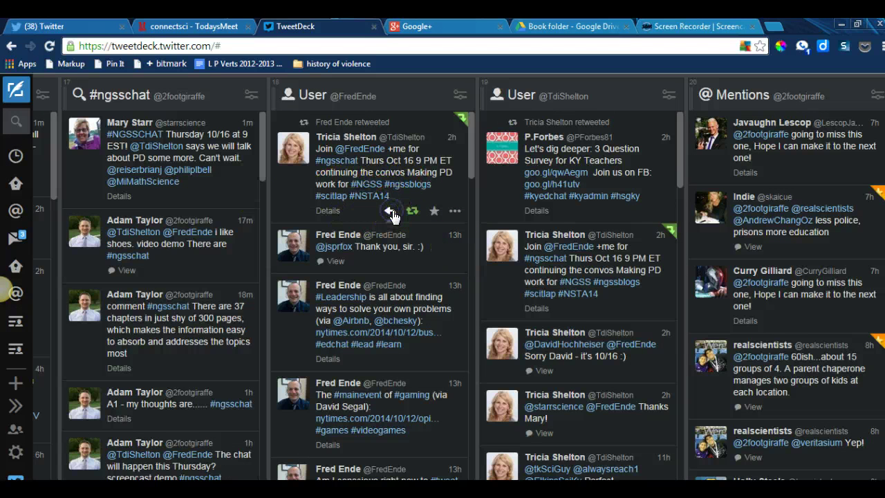
Step: Reply 'good idea #ngsschat' to the tweet announcing Thursday's Making PD chat
{"action": "left_click", "coordinate": [391, 214]}
{"action": "left_click", "coordinate": [409, 246]}
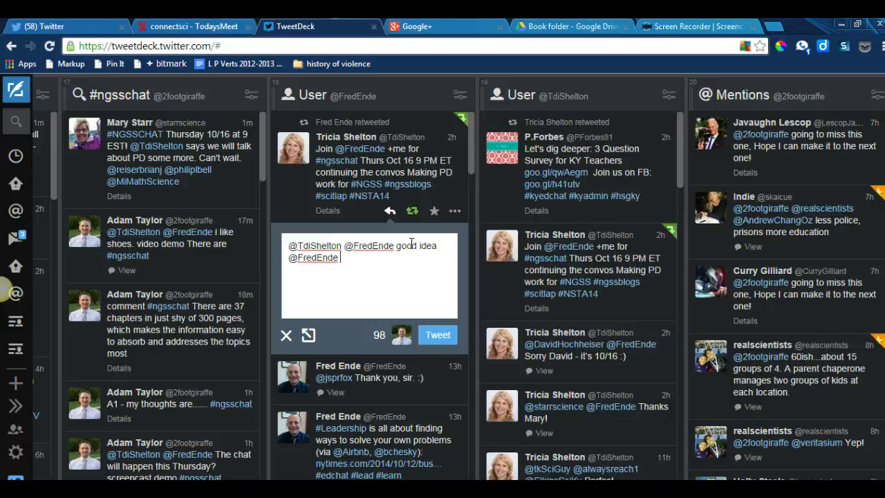
{"action": "key", "text": "BackSpace"}
{"action": "key", "text": "BackSpace"}
{"action": "key", "text": "BackSpace"}
{"action": "key", "text": "BackSpace"}
{"action": "key", "text": "BackSpace"}
{"action": "key", "text": "BackSpace"}
{"action": "key", "text": "BackSpace"}
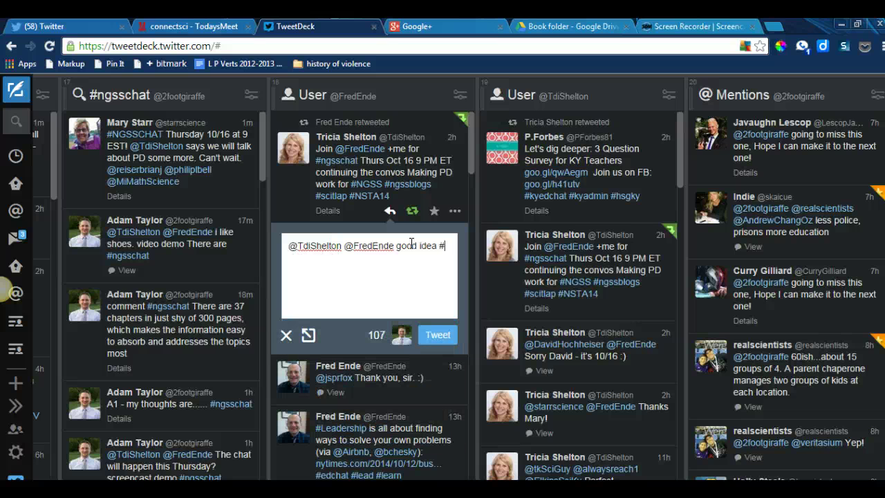
{"action": "type", "text": "#ngsschat"}
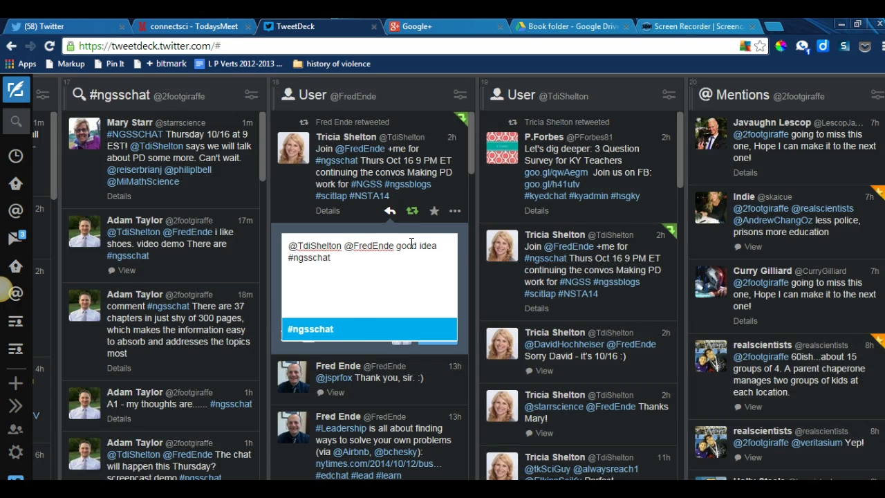
{"action": "left_click", "coordinate": [343, 331]}
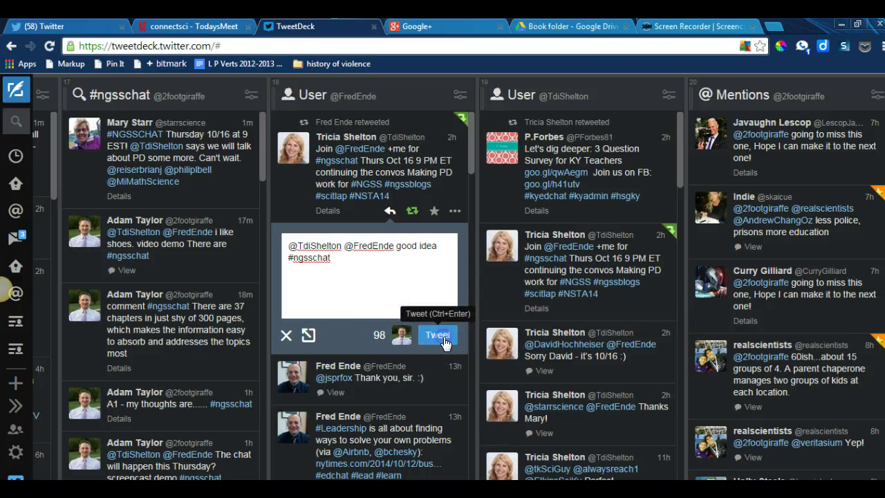
{"action": "left_click", "coordinate": [444, 341]}
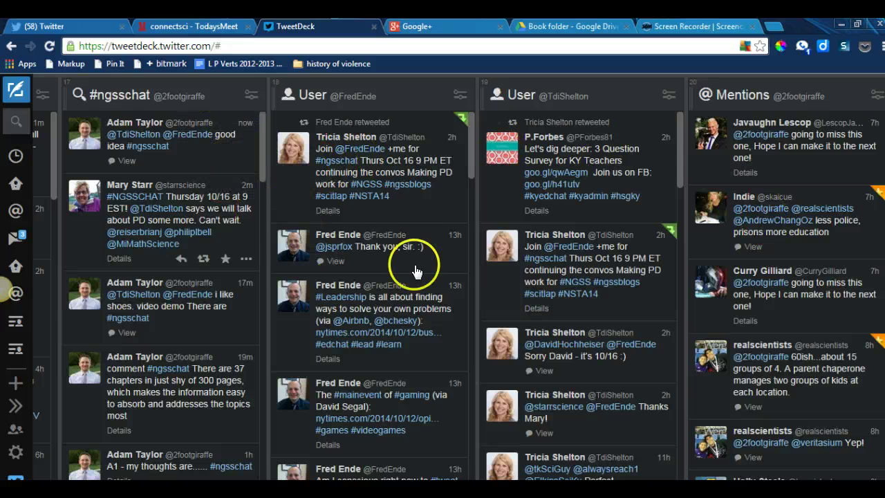
{"action": "scroll", "coordinate": [197, 266], "scroll_direction": "down", "scroll_amount": 10}
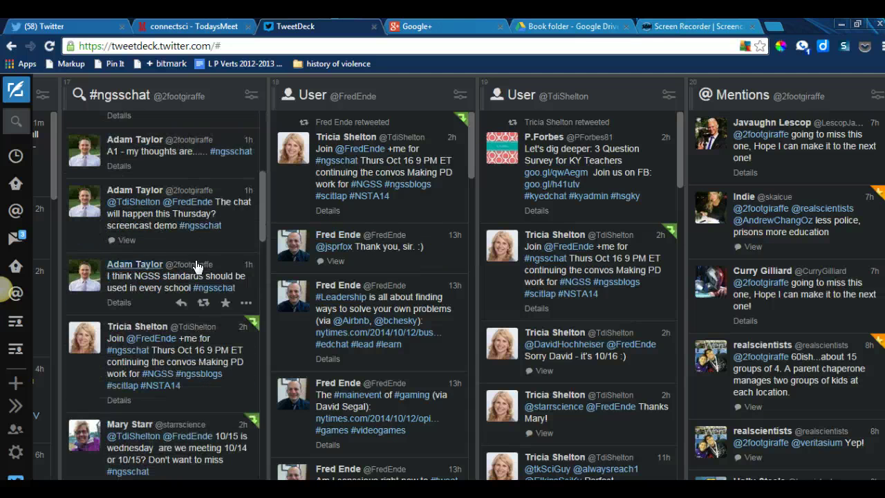
{"action": "scroll", "coordinate": [196, 266], "scroll_direction": "up", "scroll_amount": 10}
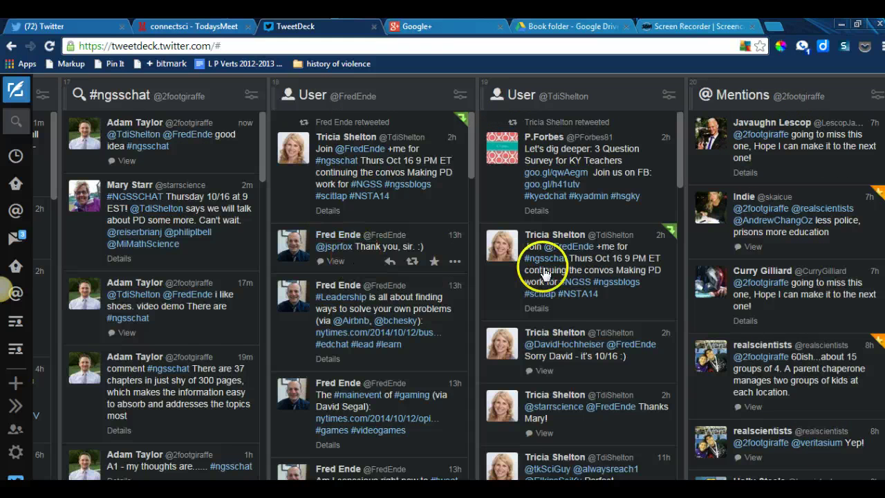
{"action": "left_click", "coordinate": [252, 98]}
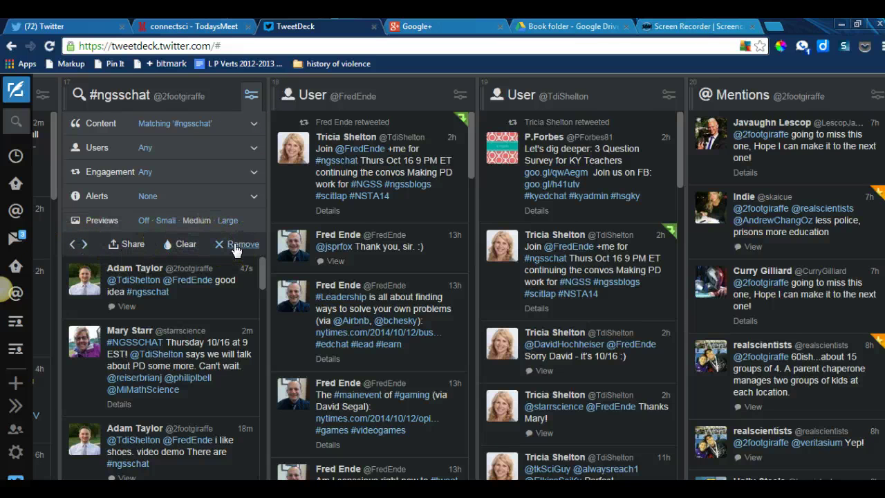
{"action": "left_click", "coordinate": [253, 105]}
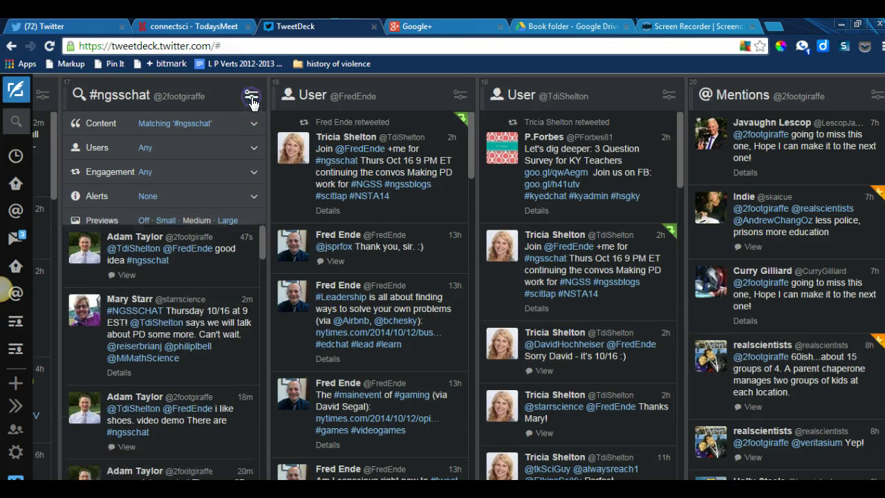